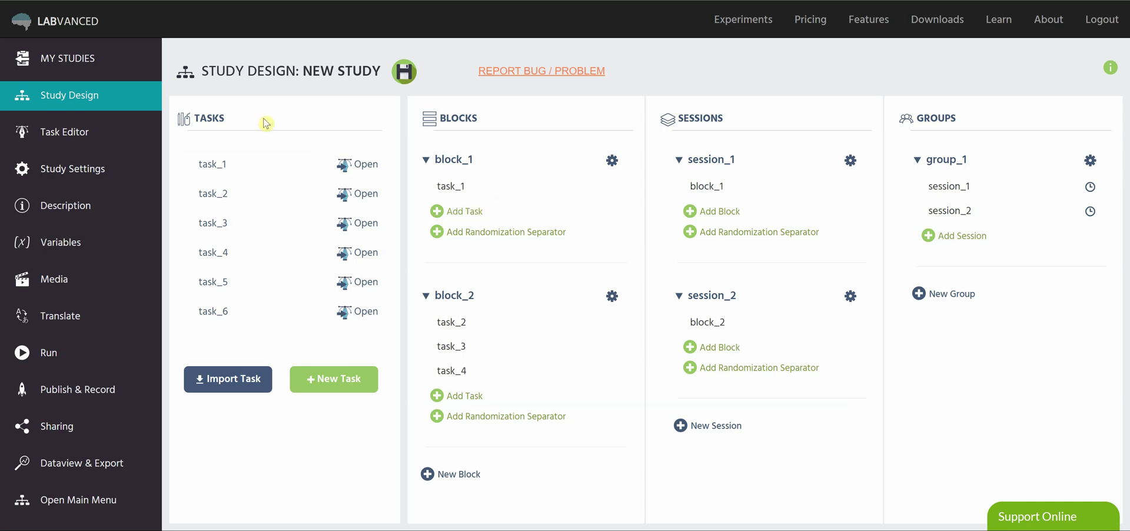
Step: Return to My Studies and scroll down the study list
click(71, 58)
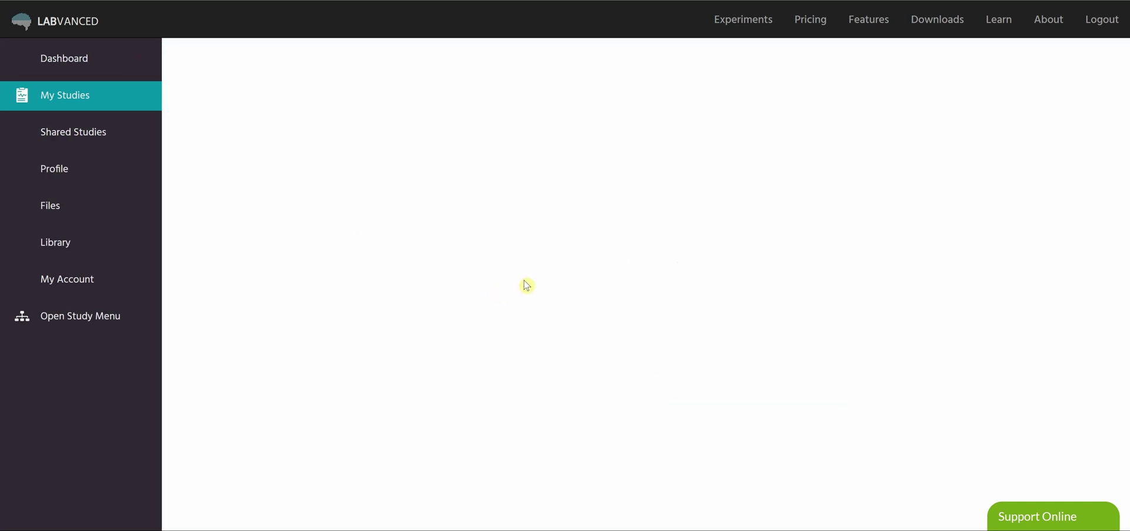
scroll(723, 273, down, 10)
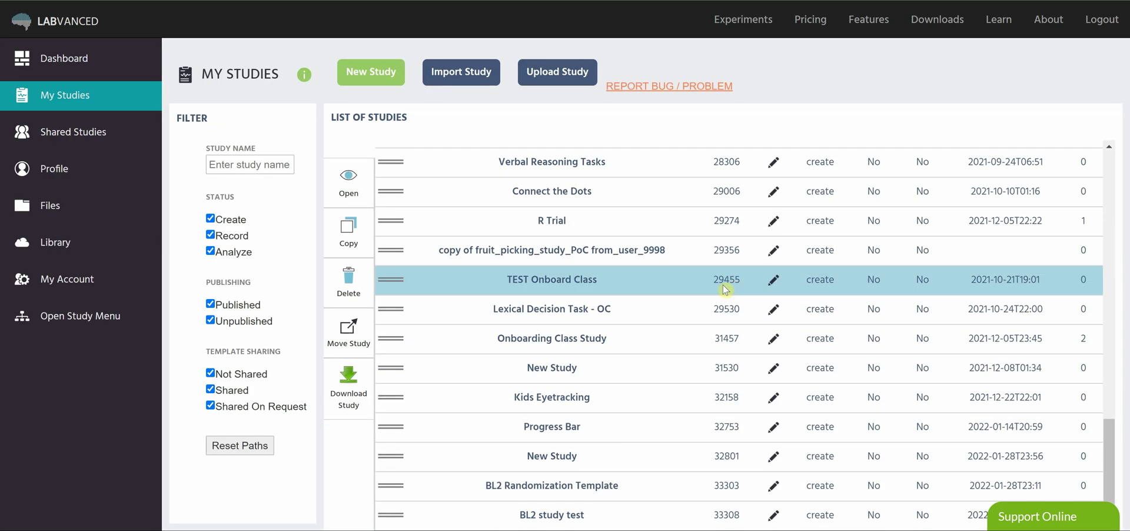
Step: Open the Study Design of the study called New Study
double_click(609, 454)
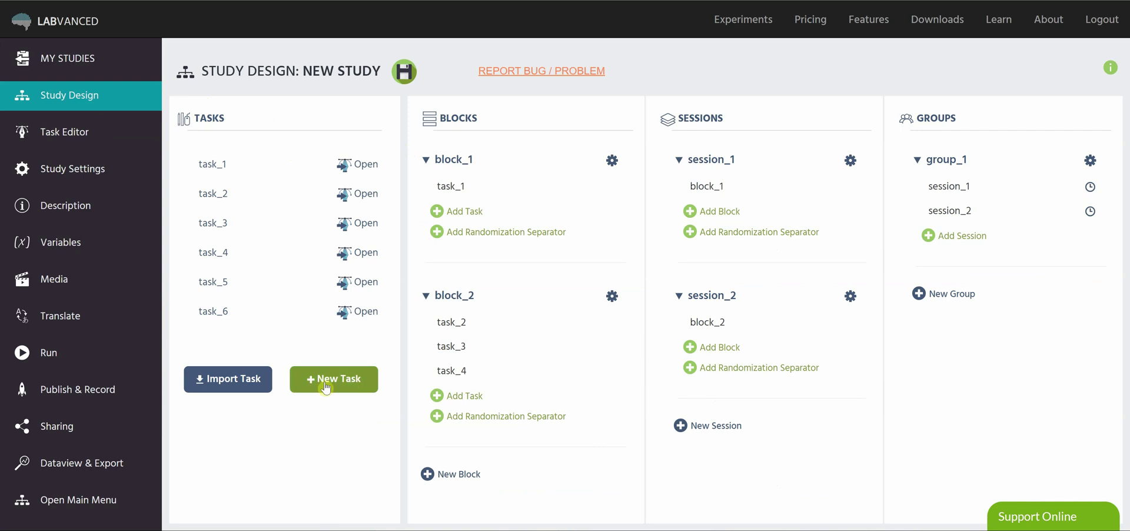
click(246, 379)
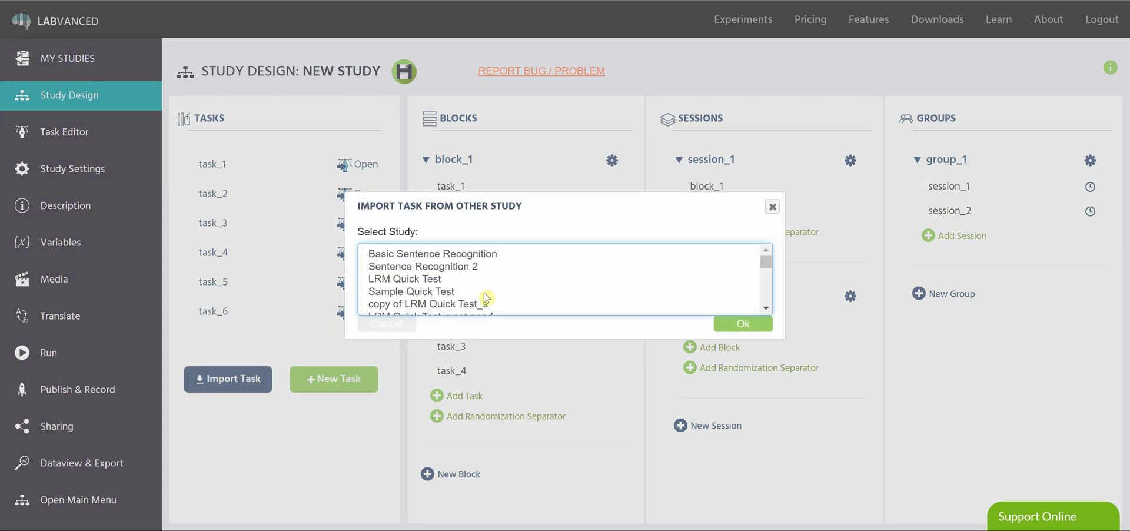
scroll(581, 264, down, 5)
scroll(581, 264, up, 10)
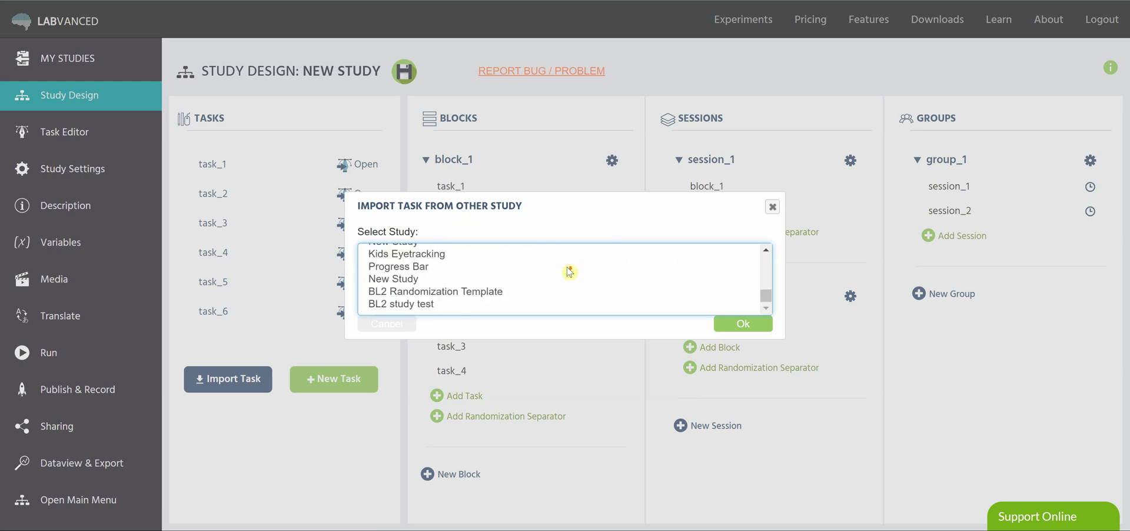
scroll(577, 274, up, 3)
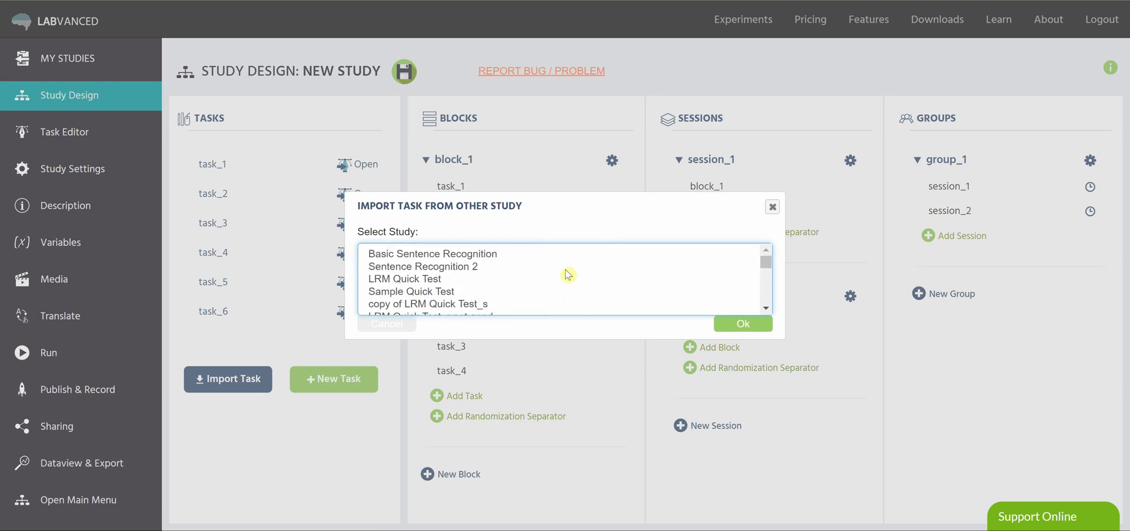
click(470, 255)
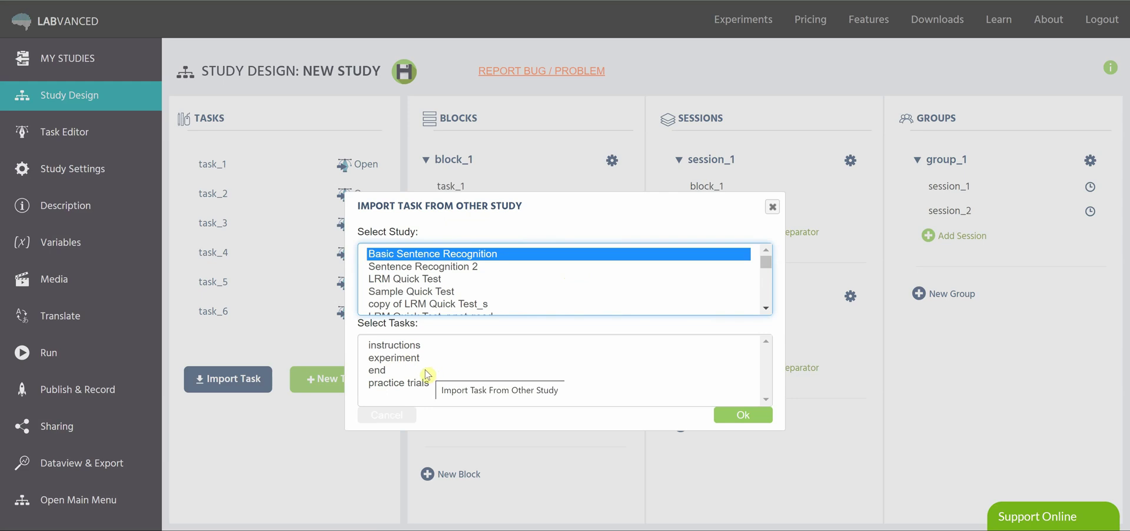
click(438, 345)
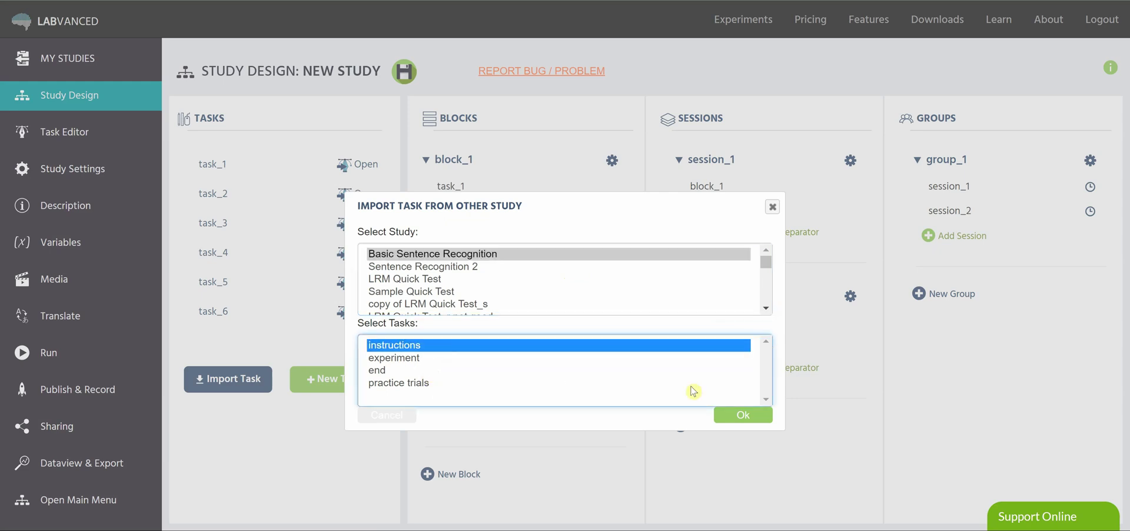
click(772, 207)
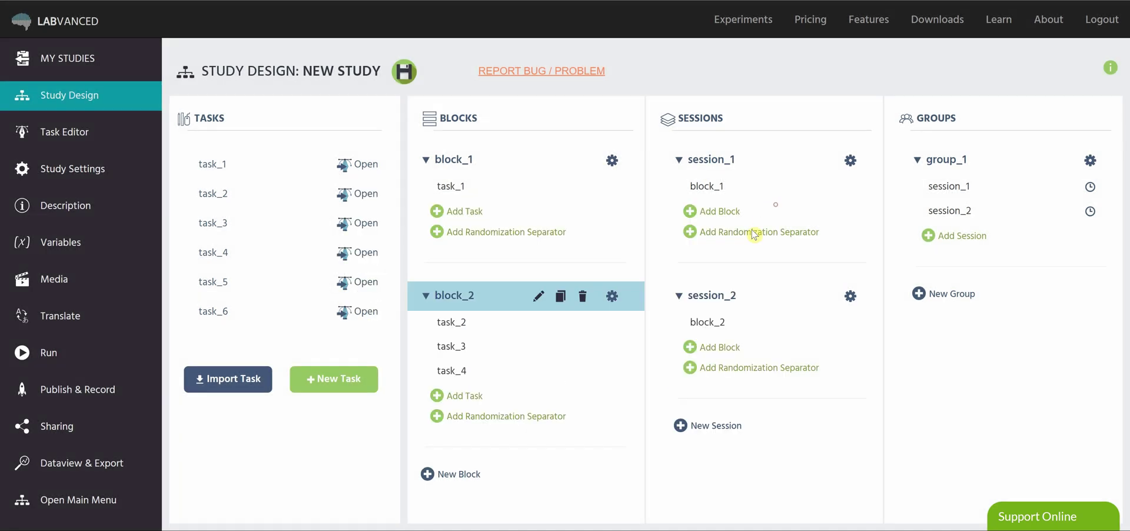
click(350, 376)
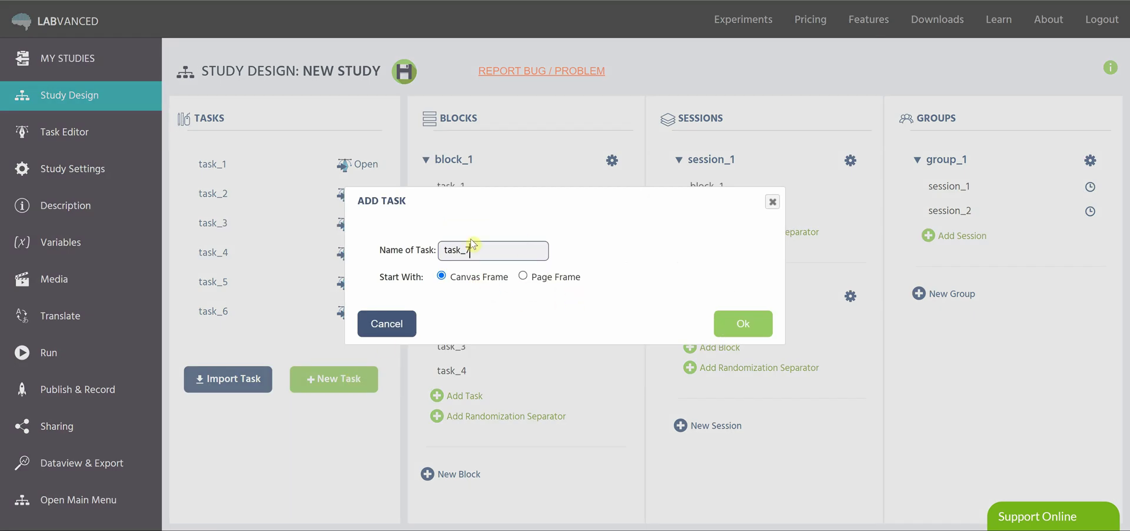
click(772, 202)
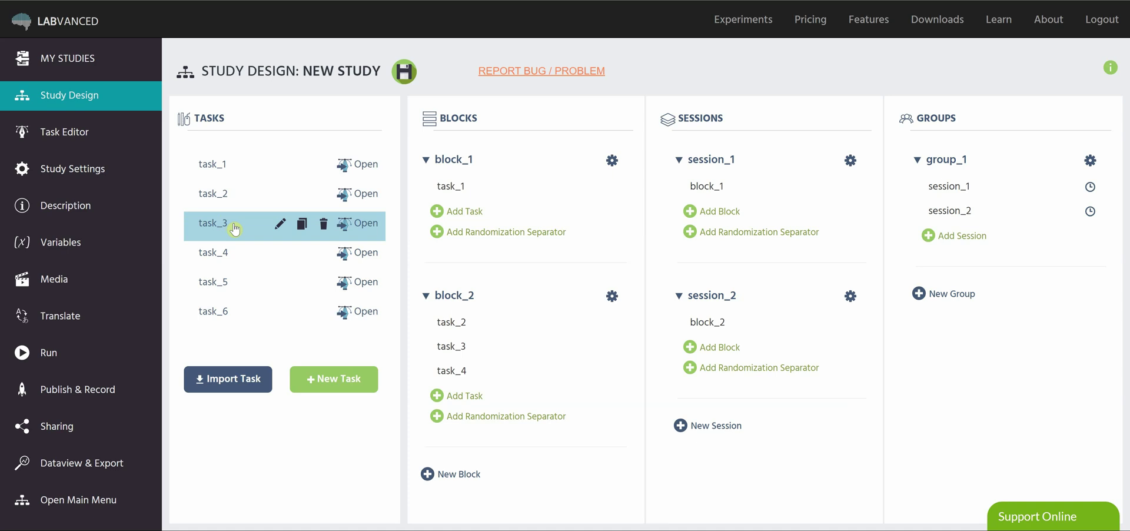
mouse_move(235, 228)
mouse_down()
mouse_move(245, 158)
mouse_move(250, 326)
mouse_move(245, 192)
mouse_move(244, 250)
mouse_move(245, 192)
mouse_move(246, 222)
mouse_up()
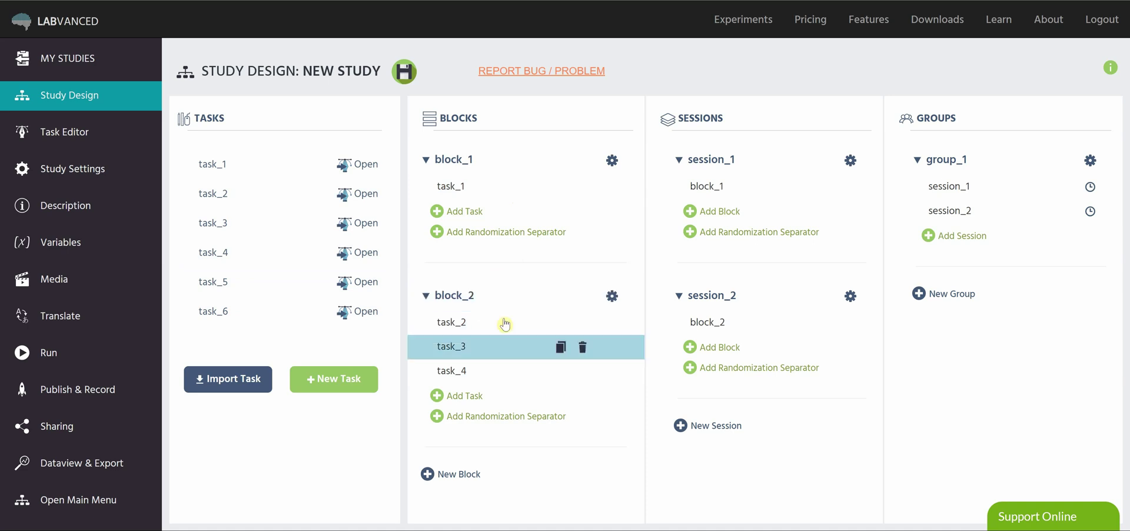
click(612, 300)
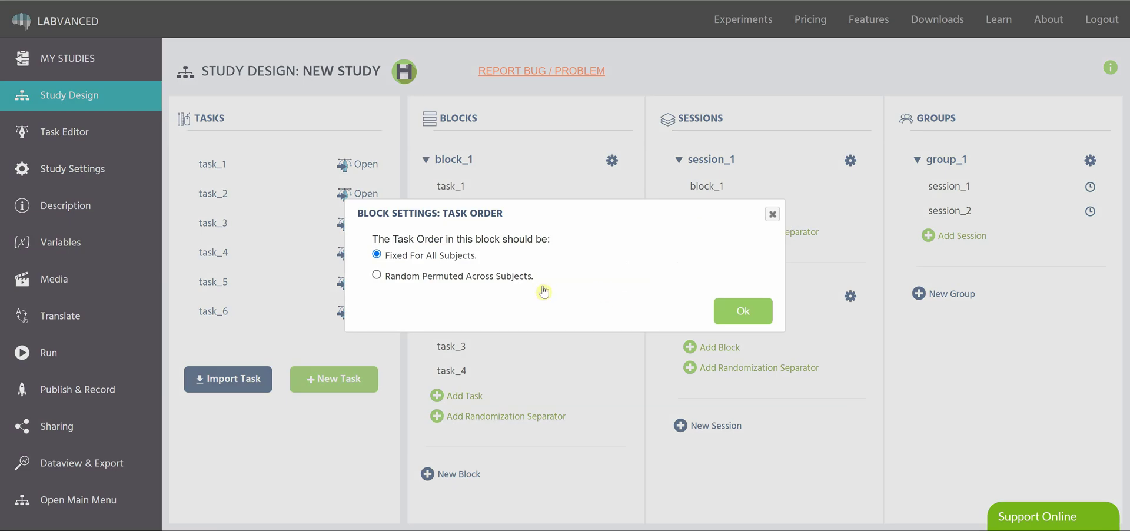
click(446, 278)
click(458, 257)
click(745, 311)
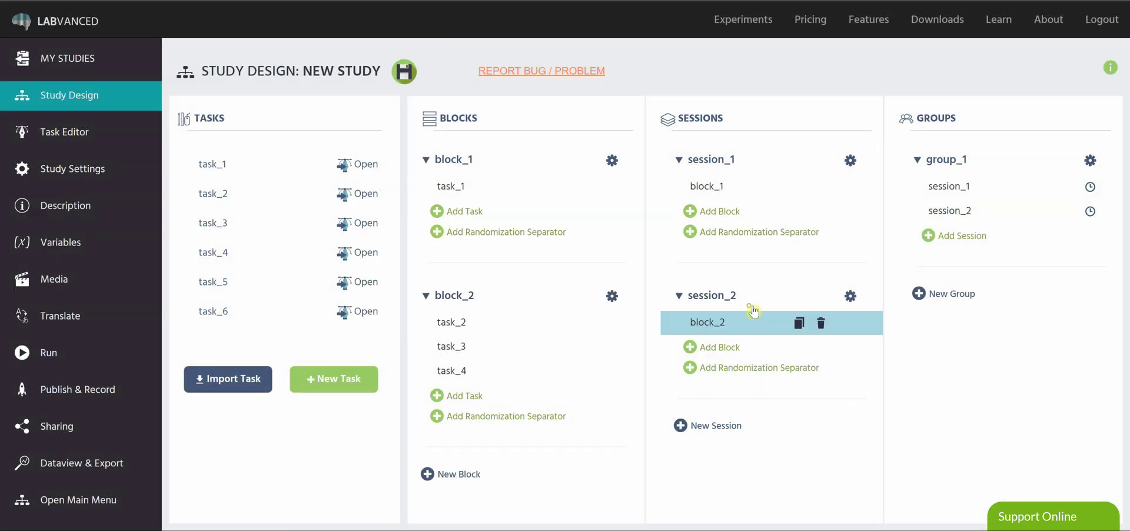
click(497, 424)
drag(502, 396, 494, 340)
click(517, 440)
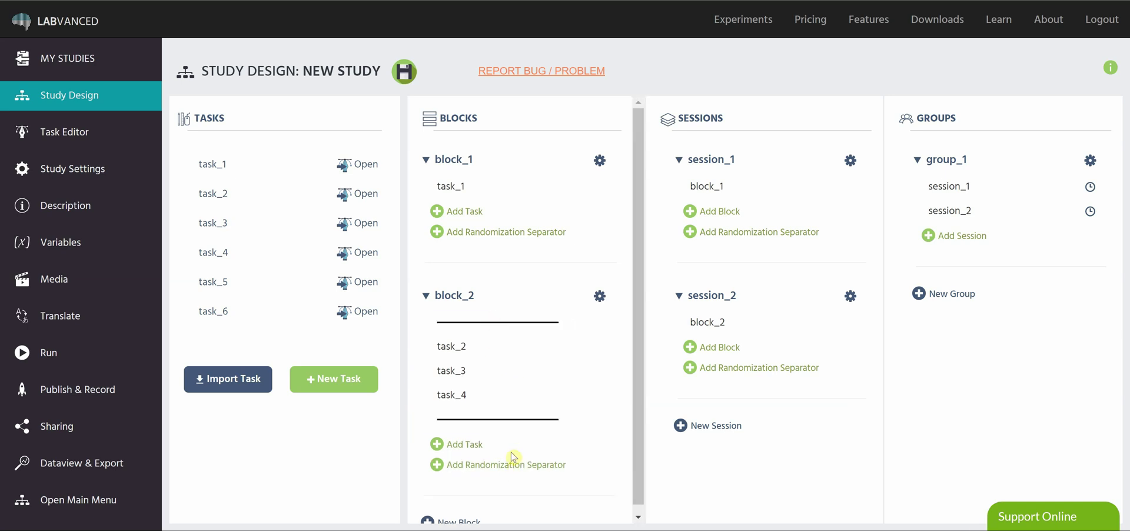
mouse_move(500, 420)
mouse_down()
mouse_move(493, 369)
mouse_move(495, 393)
mouse_move(479, 374)
mouse_move(494, 324)
mouse_move(501, 421)
mouse_up()
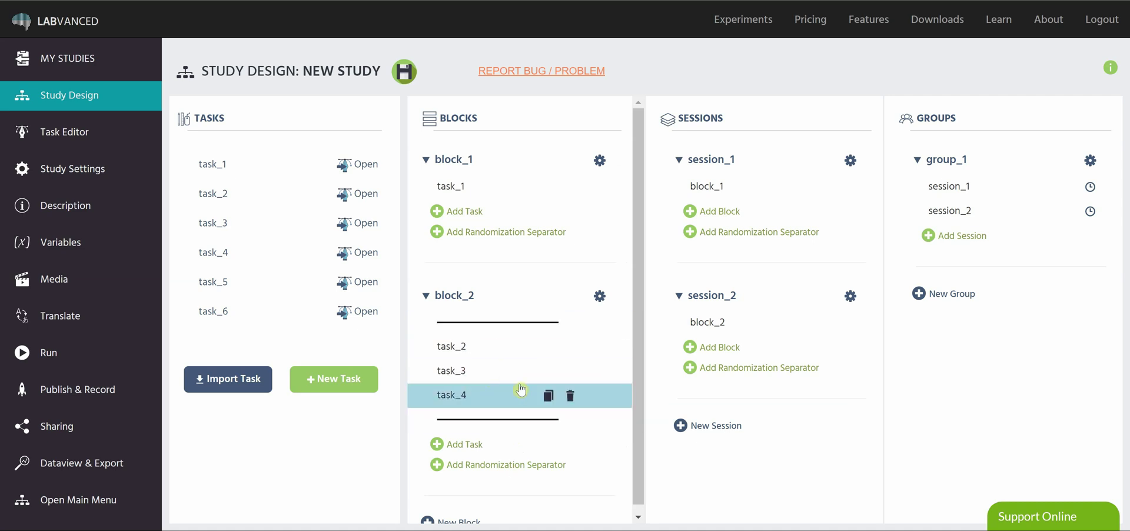
drag(497, 429, 510, 394)
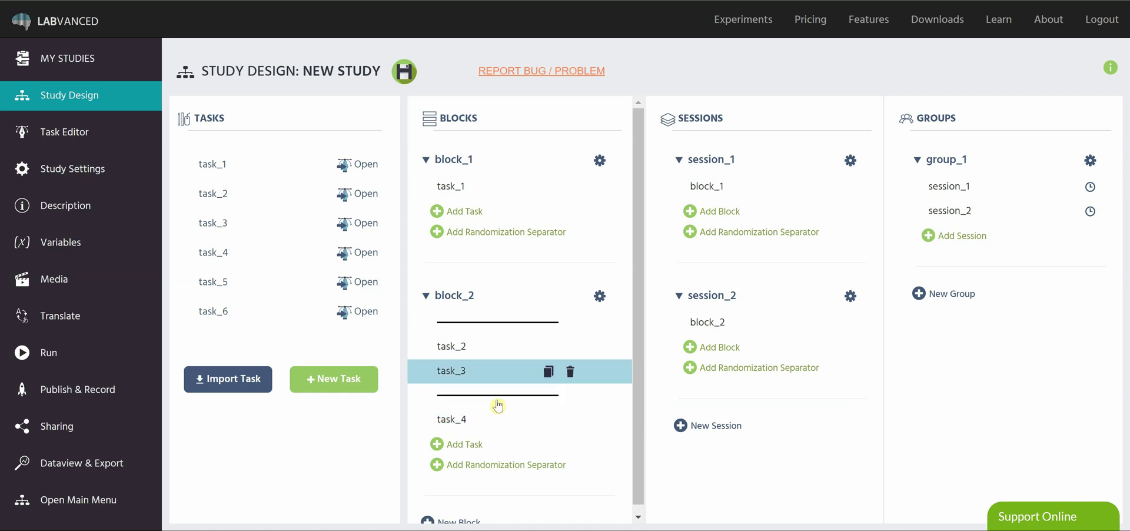
click(582, 322)
click(582, 371)
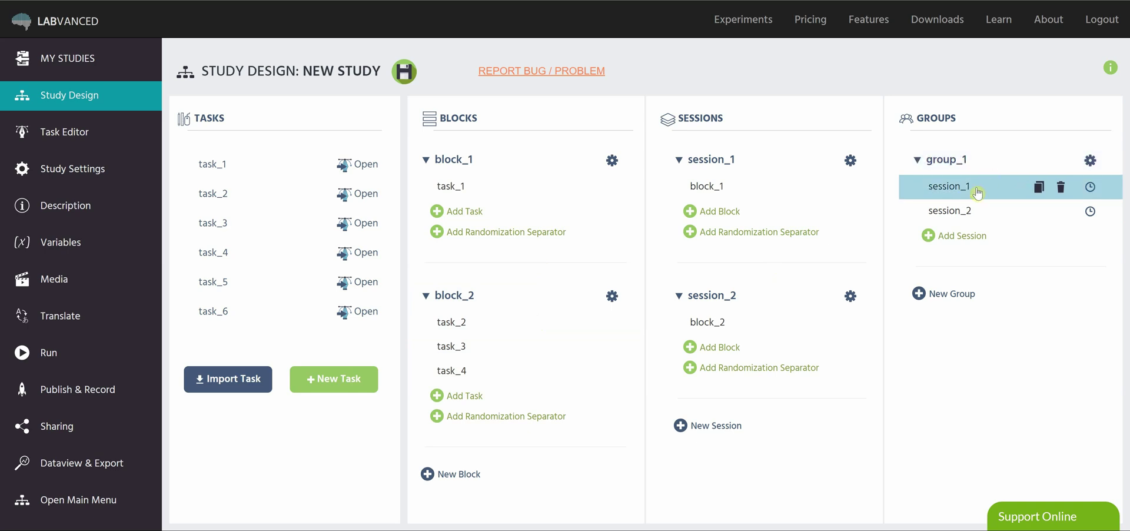
Step: Review the session's start options (single date, periodic, after former session), then confirm Anytime
click(1089, 212)
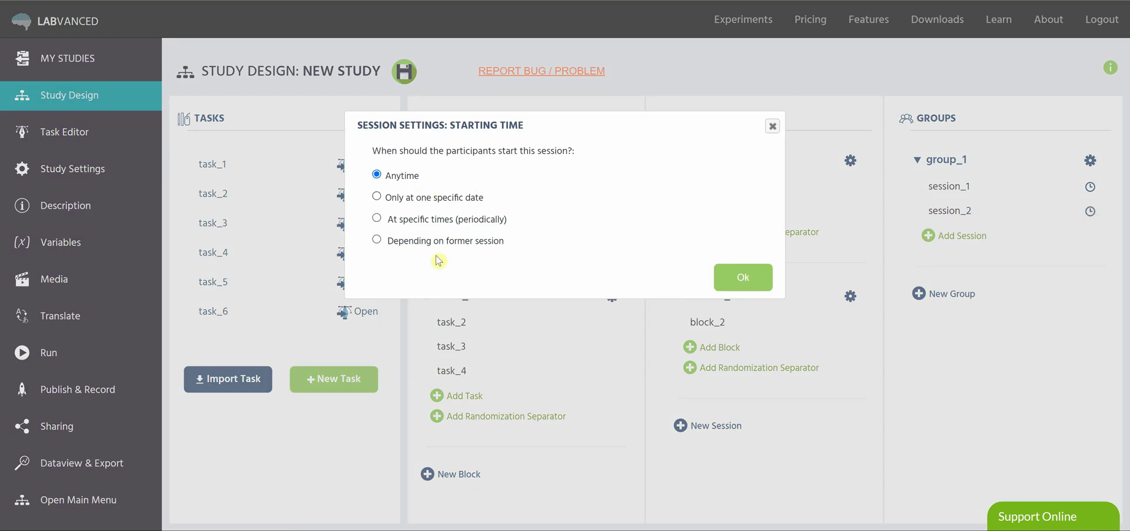
click(425, 198)
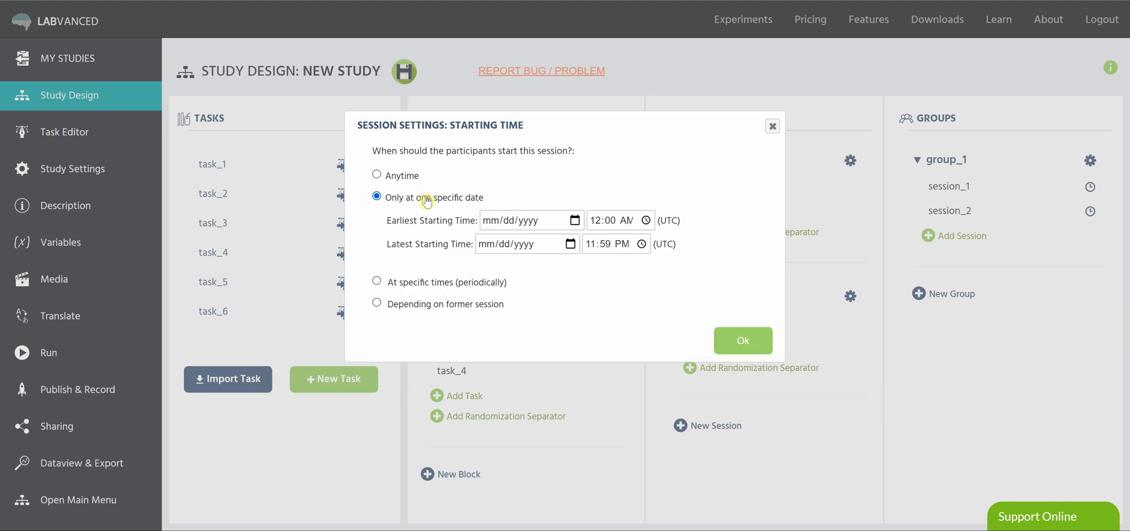
click(425, 283)
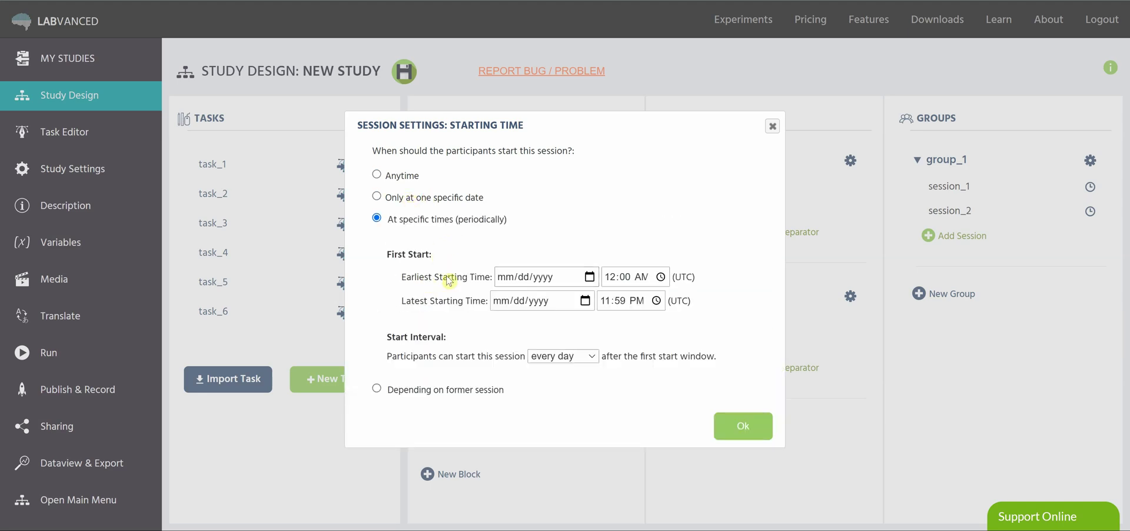
click(570, 357)
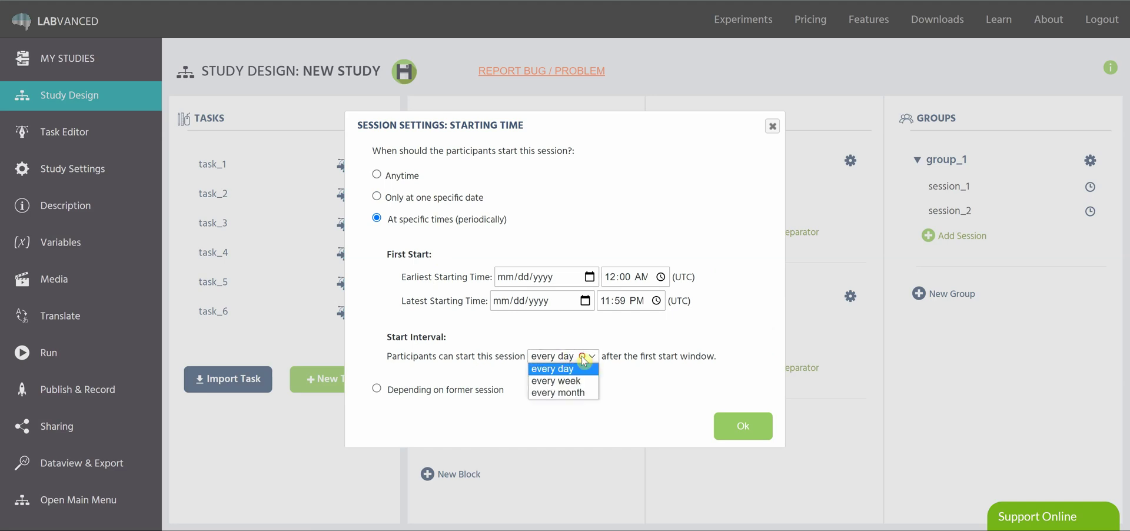
click(612, 378)
click(458, 396)
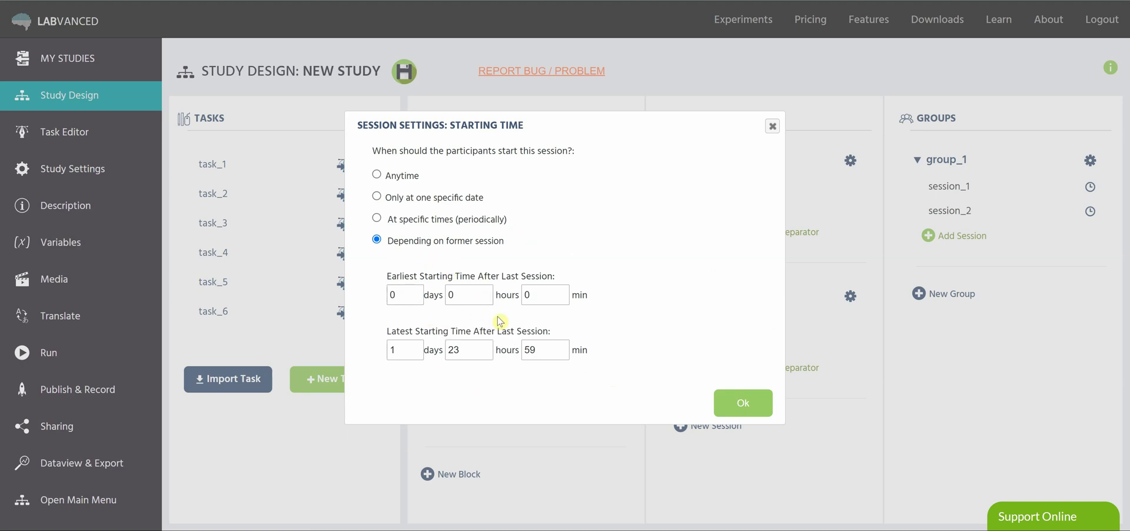
click(412, 175)
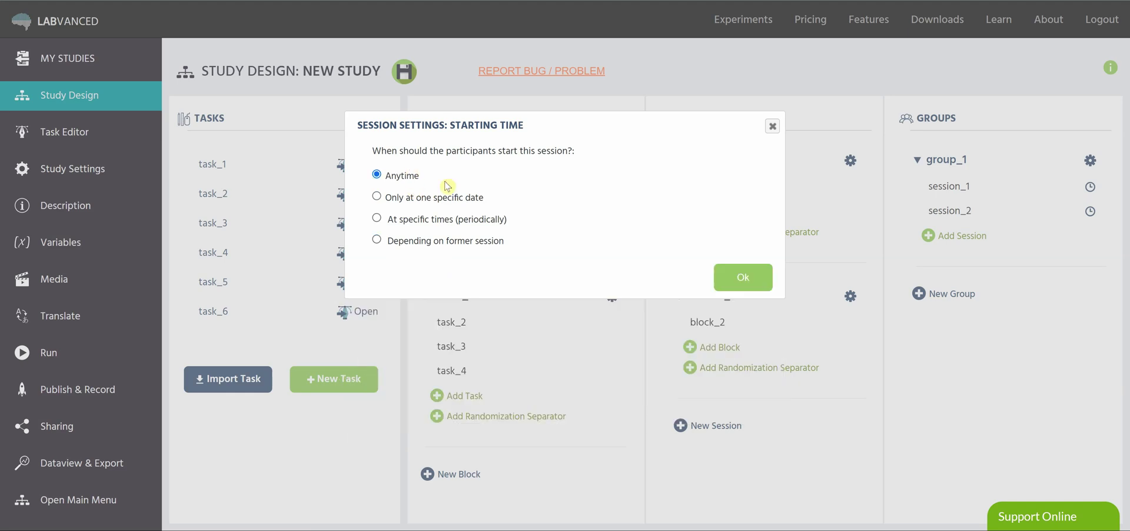
click(738, 282)
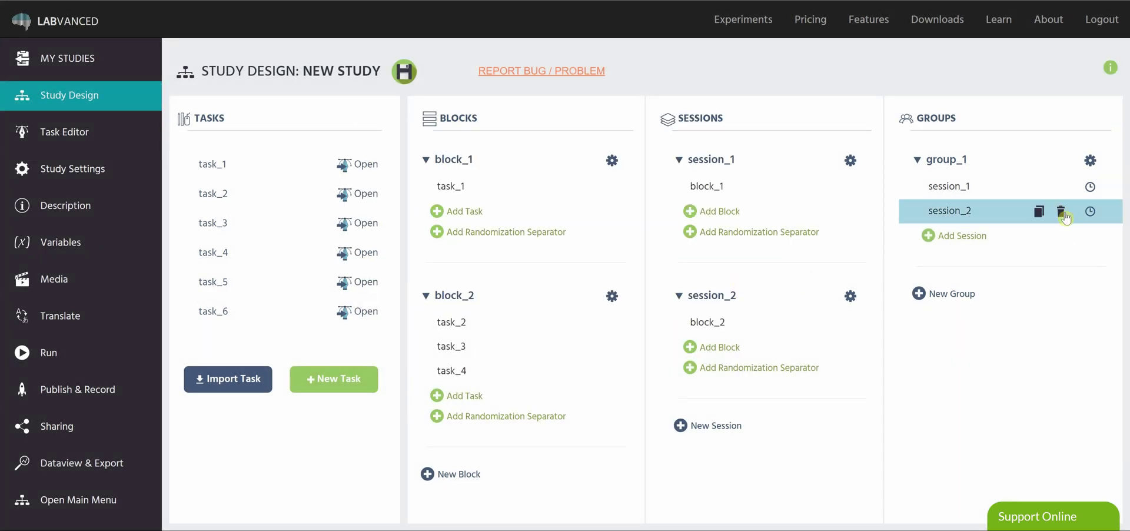
Step: Delete session_2 from group_1, then create group_2 and group_3
click(1062, 211)
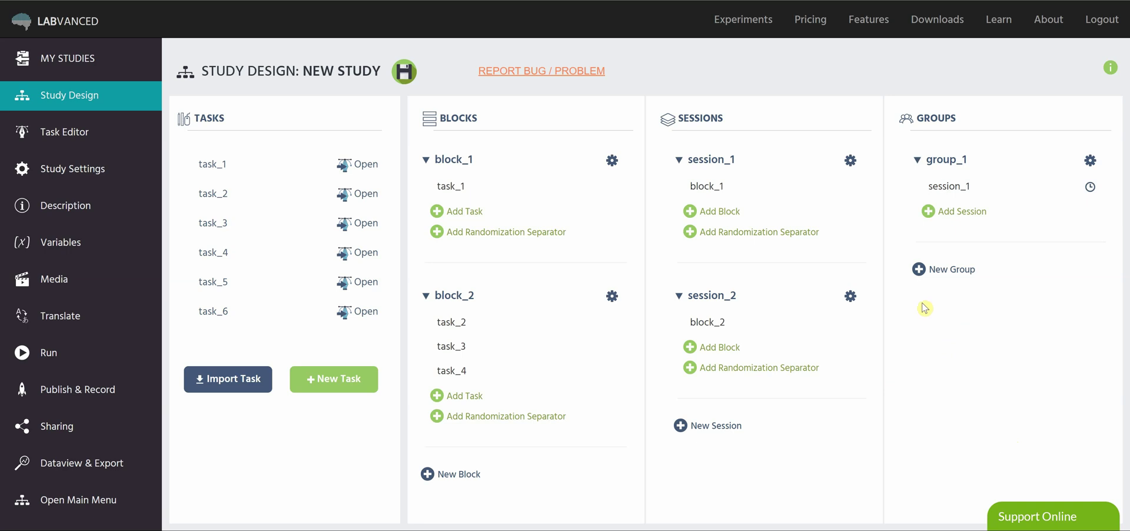
click(942, 273)
click(971, 362)
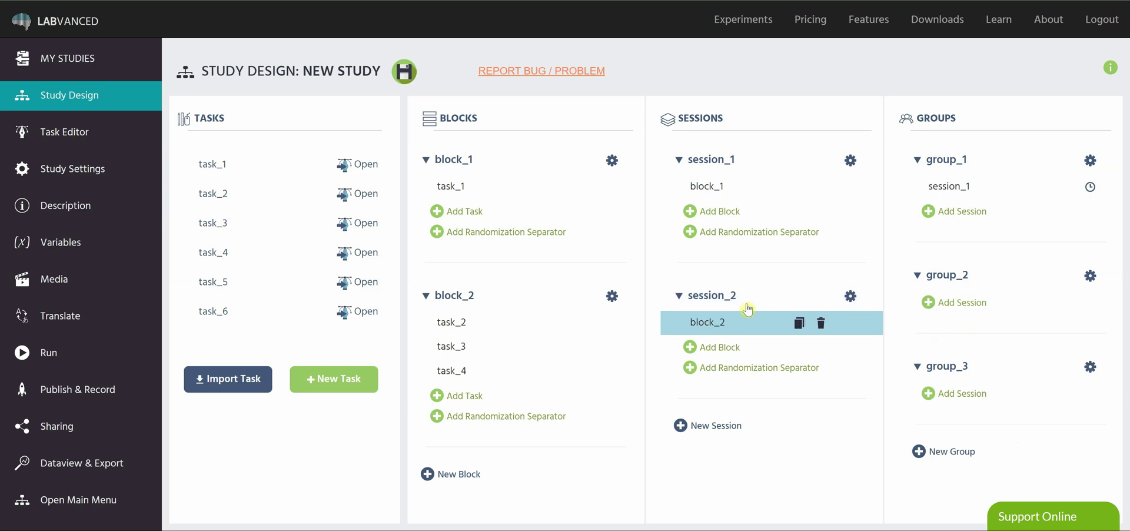
Step: Add session_2 to group_2 and session_1 to group_3
click(973, 302)
click(971, 336)
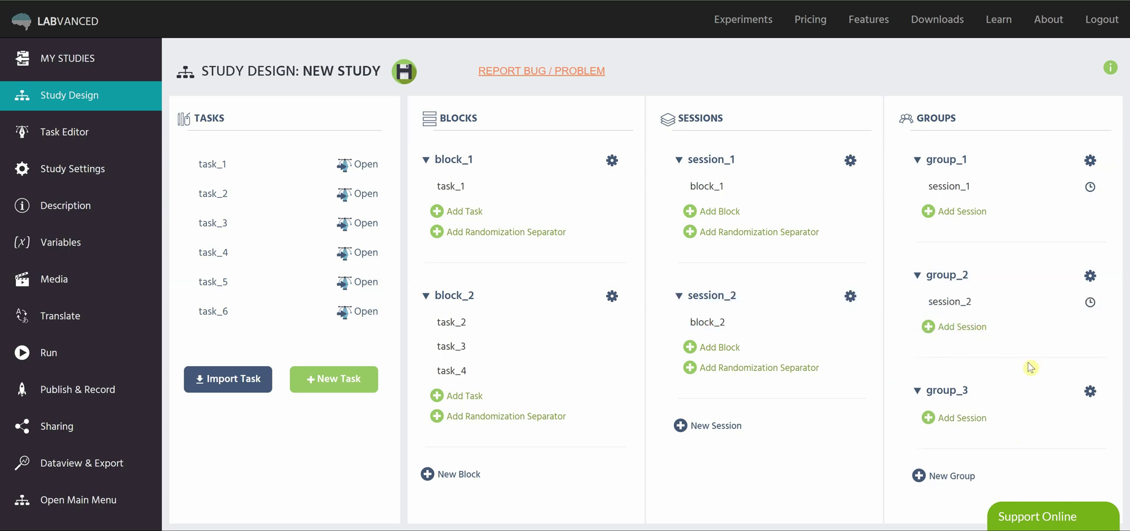
click(957, 420)
click(963, 435)
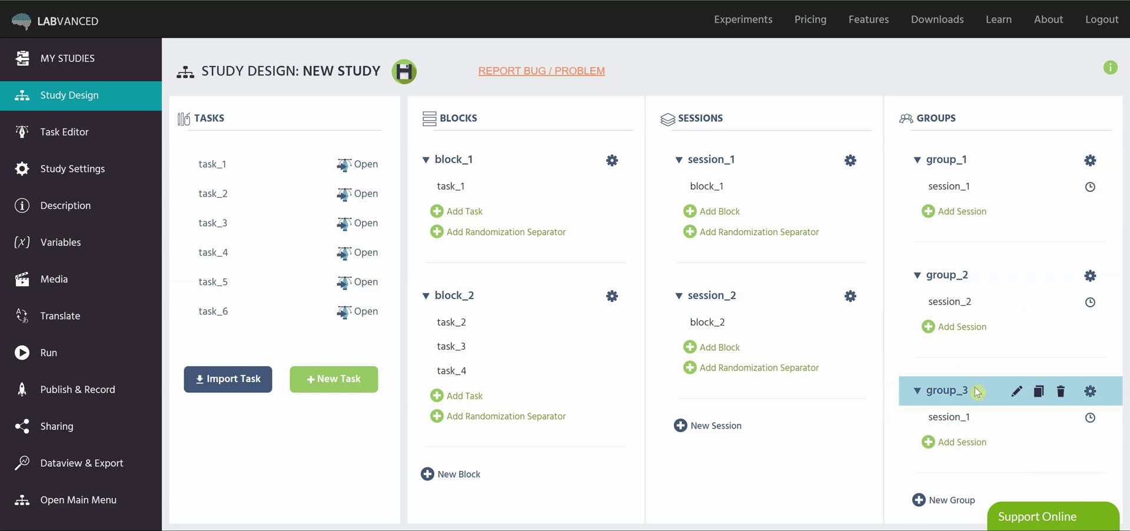